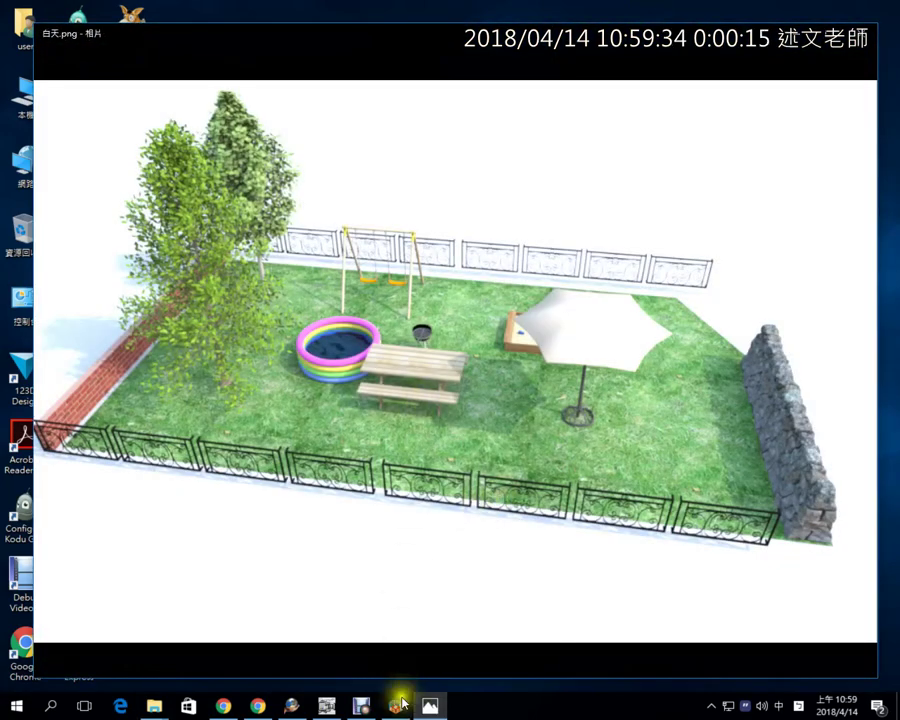
- Switch to Sweet Home 3D and close the photo dialog showing the night rendering
click(397, 705)
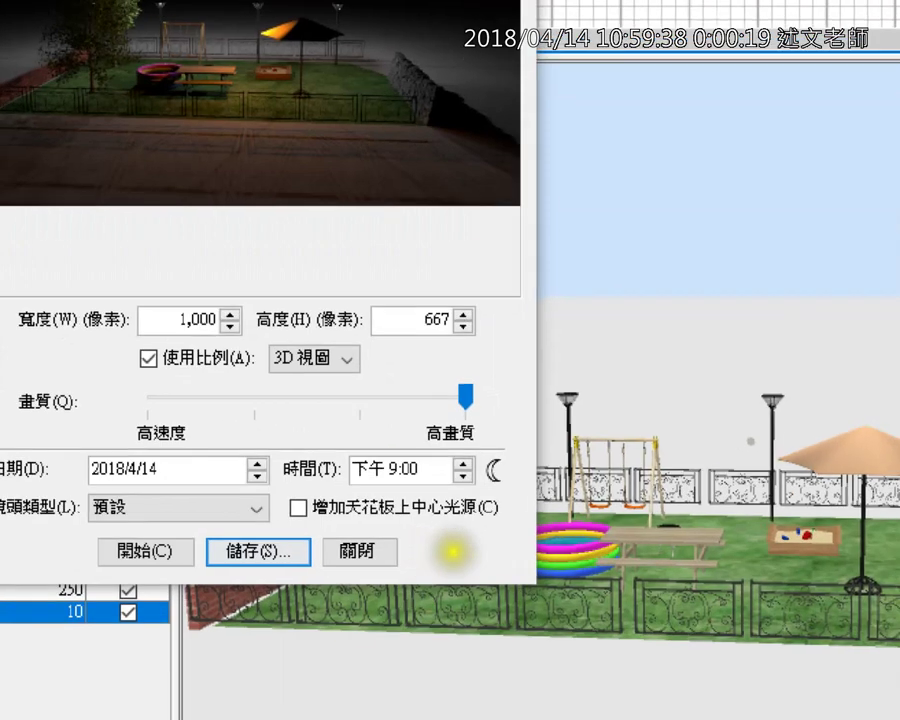
drag(272, 482, 524, 486)
drag(364, 434, 442, 418)
mouse_move(492, 440)
mouse_down()
mouse_move(481, 490)
mouse_move(505, 412)
mouse_move(448, 378)
mouse_up()
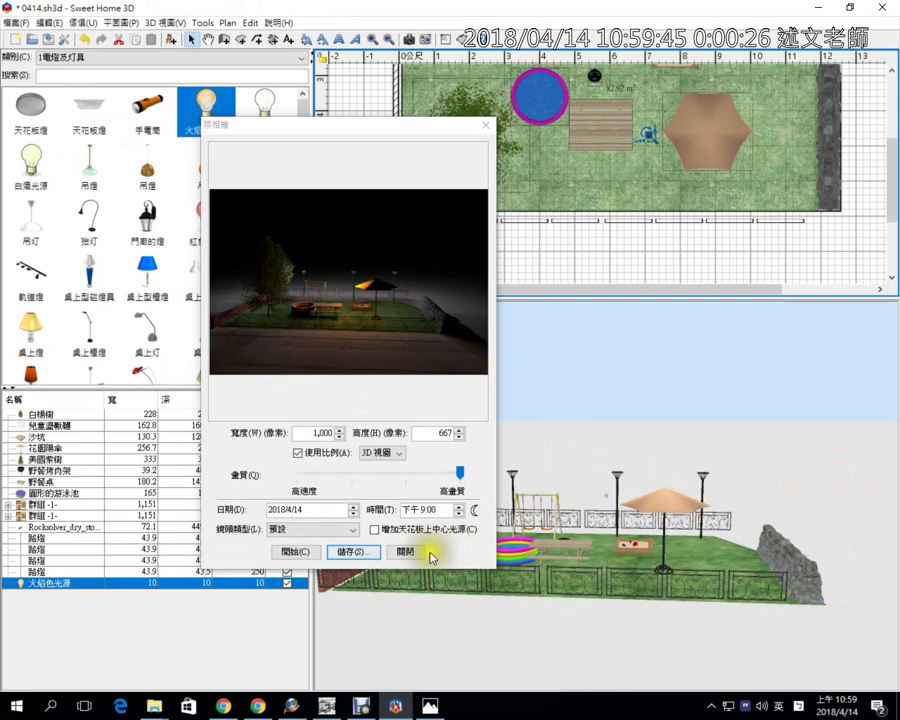
click(410, 552)
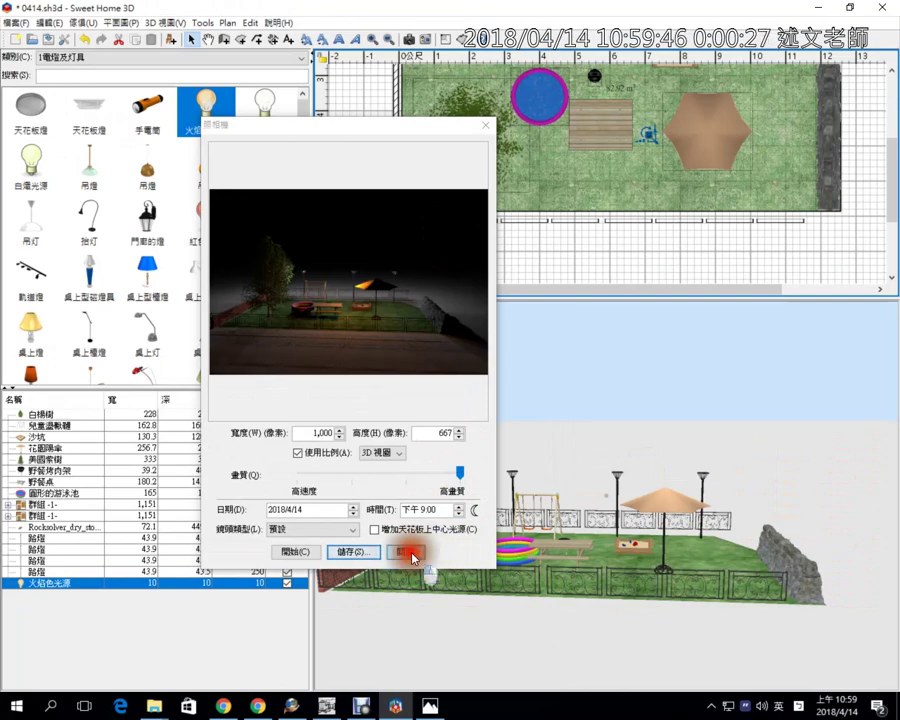
- Check each of the four street lamps along the back fence and delete the barbecue grill (野餐烤肉架) beside the round pool
drag(890, 195, 887, 160)
click(763, 116)
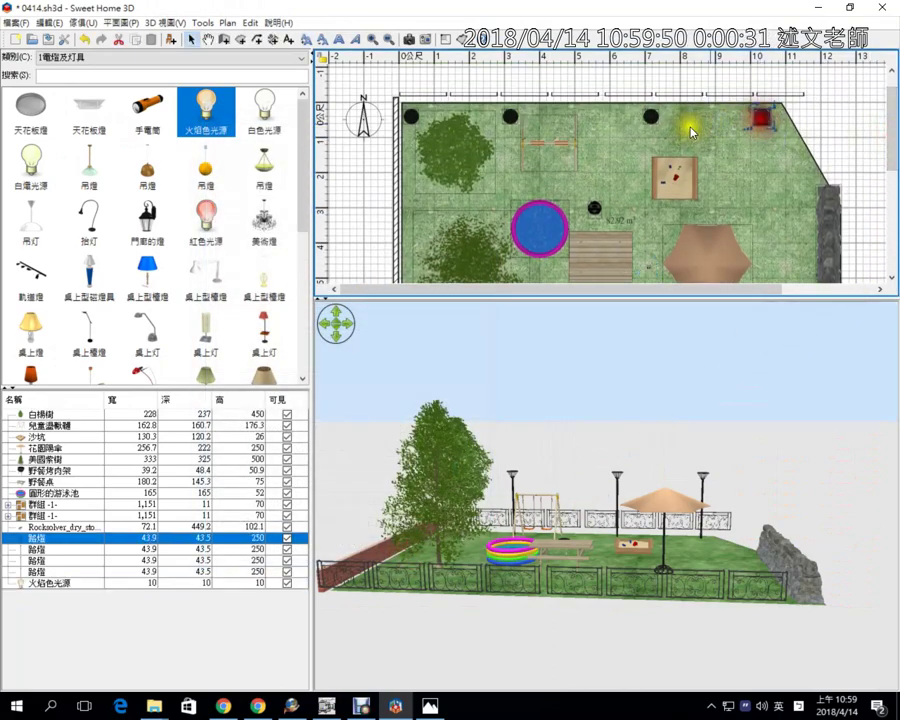
click(648, 121)
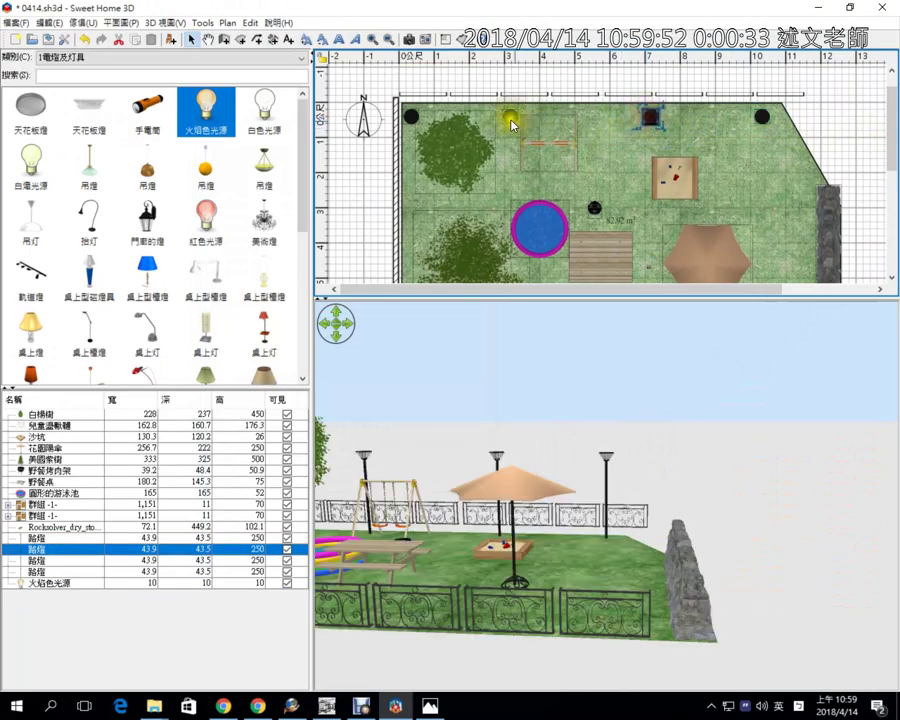
click(510, 118)
click(410, 116)
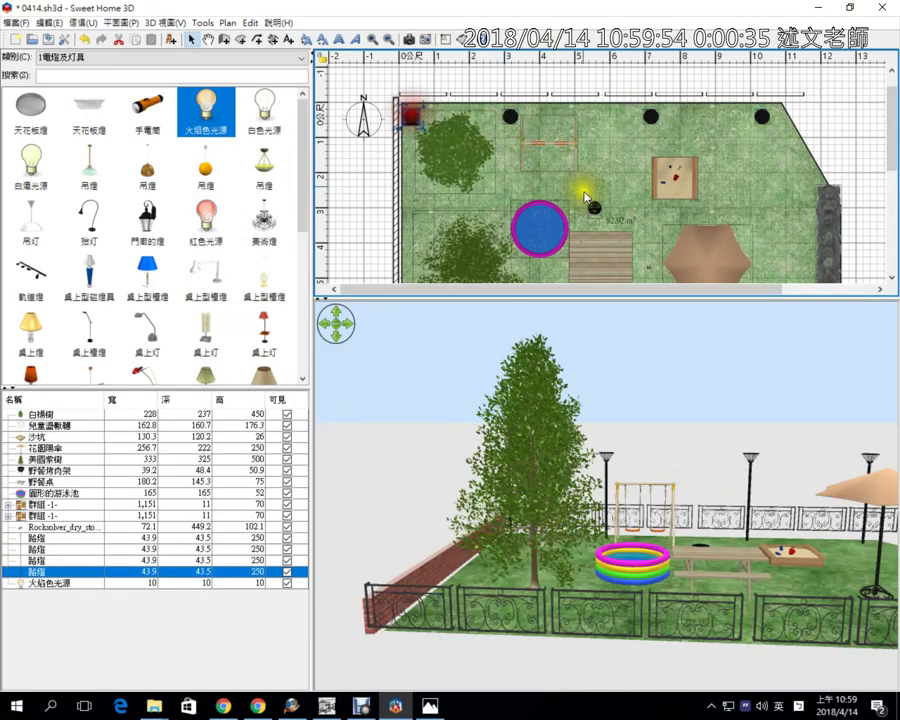
click(594, 207)
key(Delete)
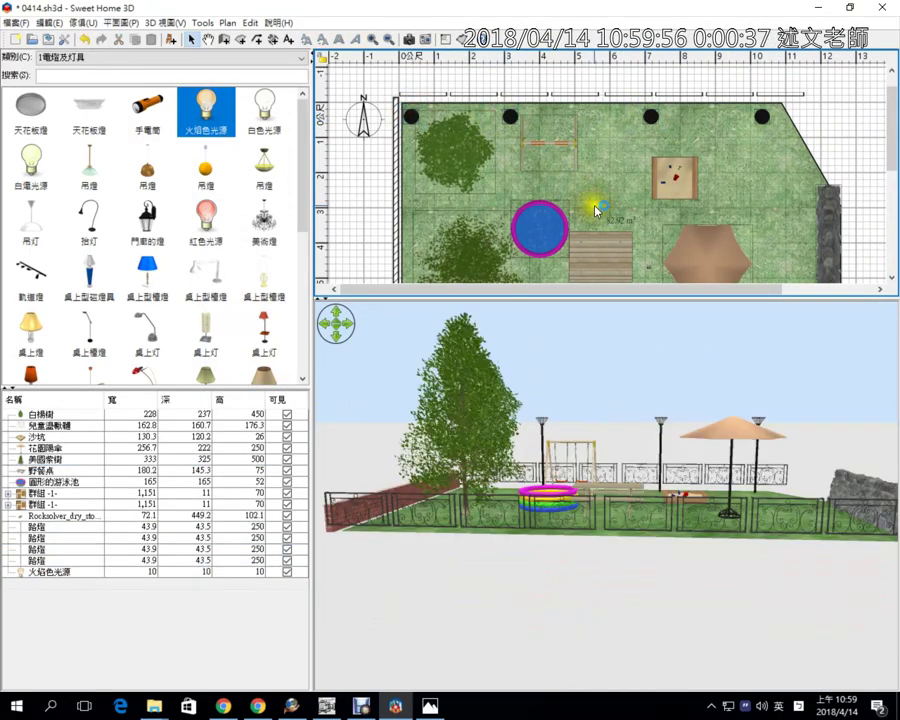
- Delete all four street lamps (路燈) along the back fence
click(759, 119)
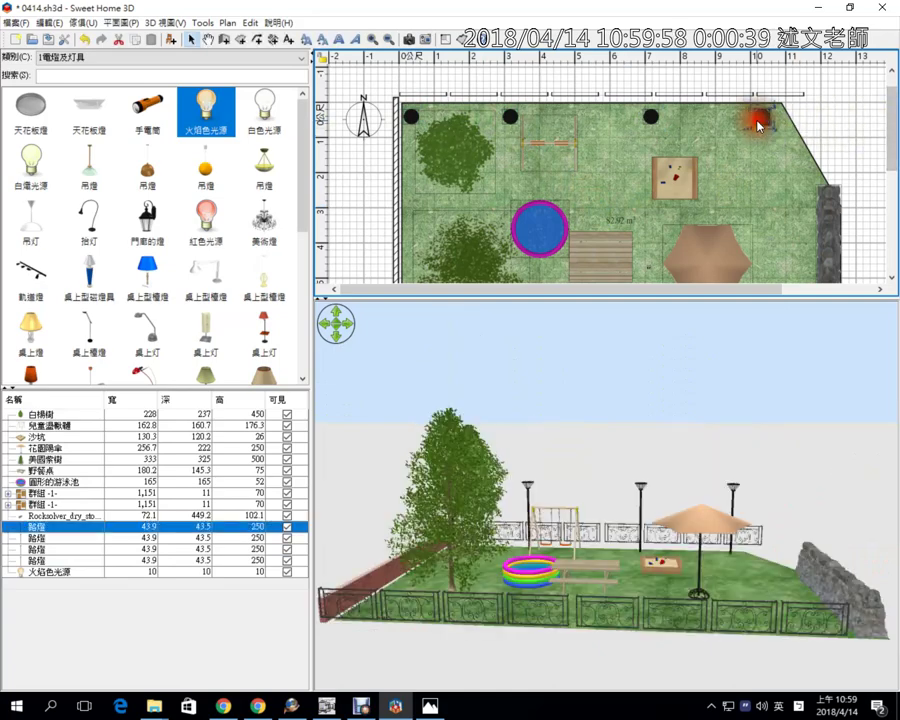
key(Delete)
click(651, 116)
key(Delete)
click(411, 116)
key(Delete)
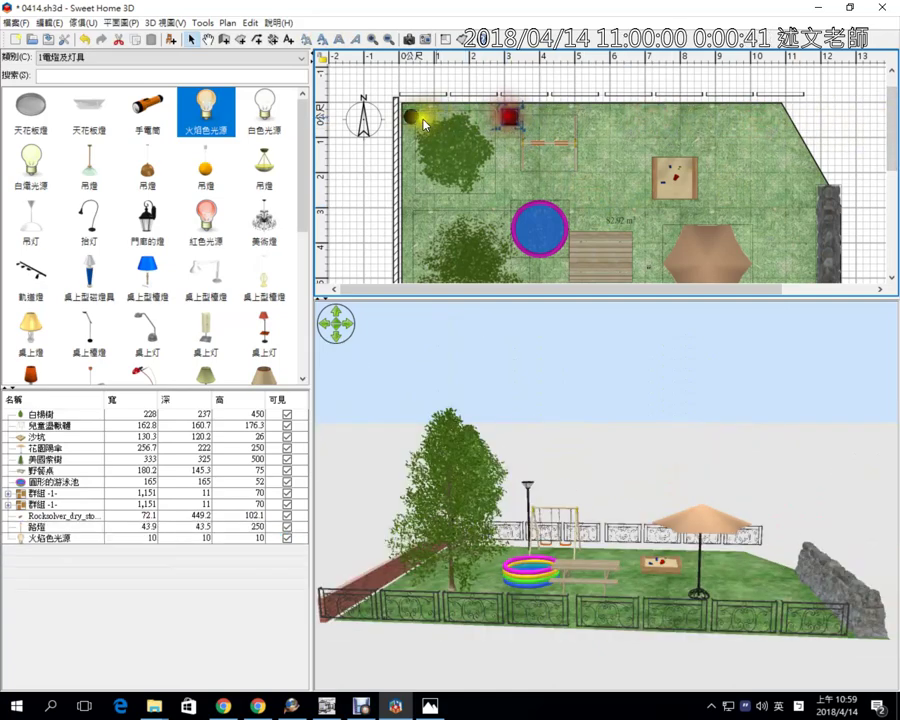
click(411, 116)
key(Delete)
- Delete the flame-coloured light source (火焰色光源) between the picnic table and the umbrella
drag(893, 118, 893, 168)
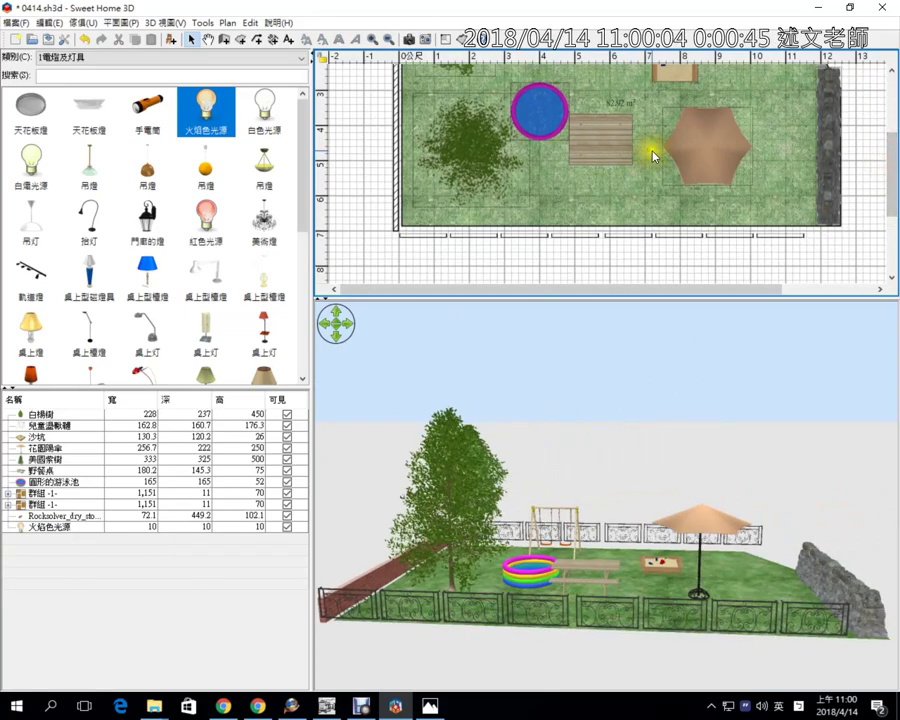
click(45, 528)
key(Delete)
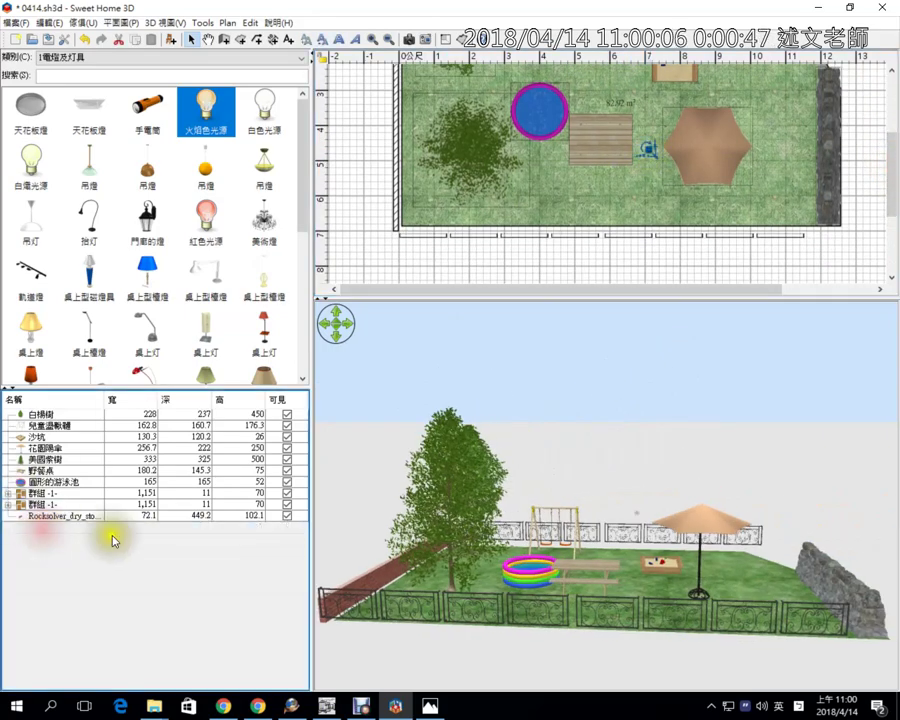
- Render a high-quality 9:00 PM photo of the garden without any lights, inspect the preview, and close the photo dialog
click(602, 178)
click(410, 40)
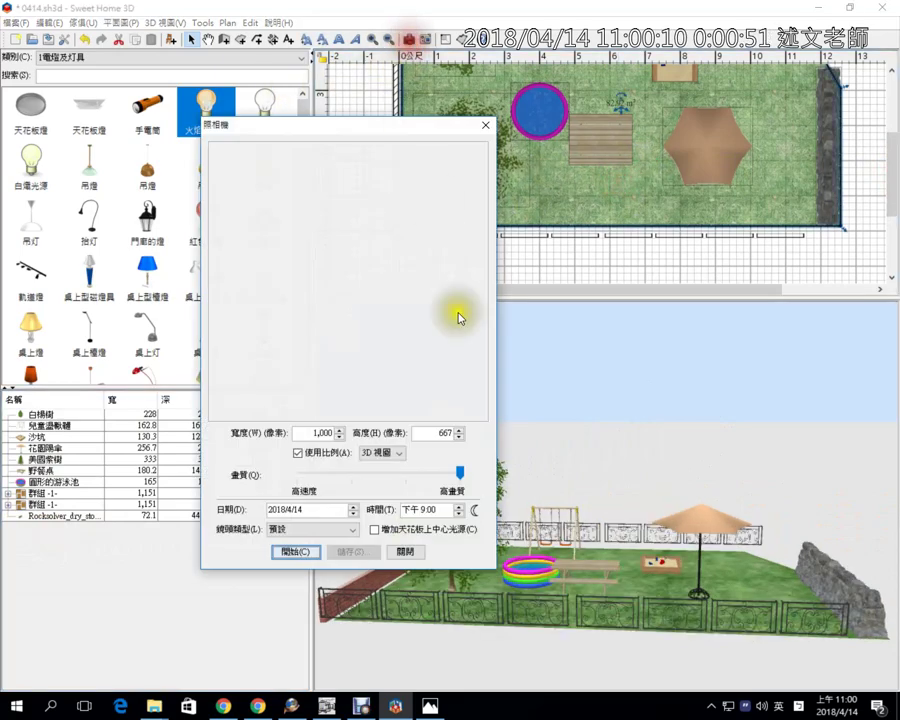
click(396, 512)
click(293, 552)
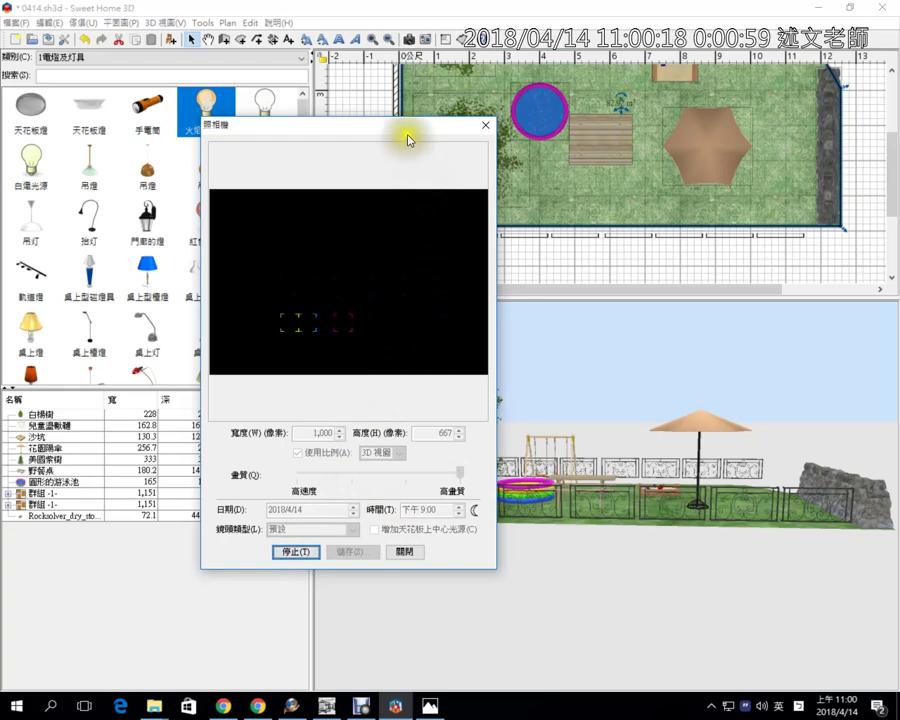
drag(407, 139, 358, 139)
drag(666, 520, 538, 531)
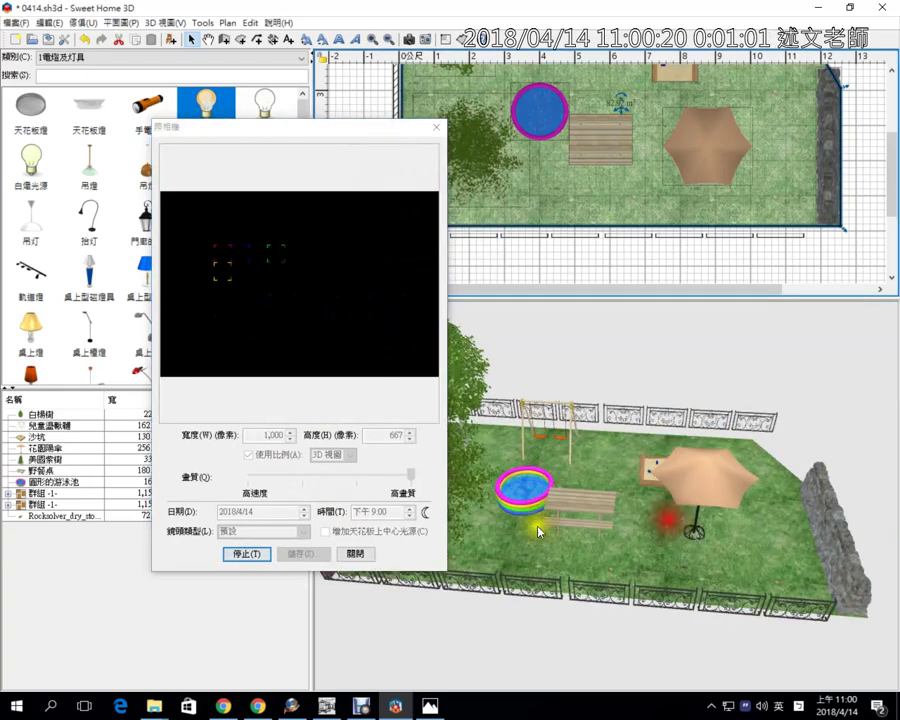
mouse_move(348, 485)
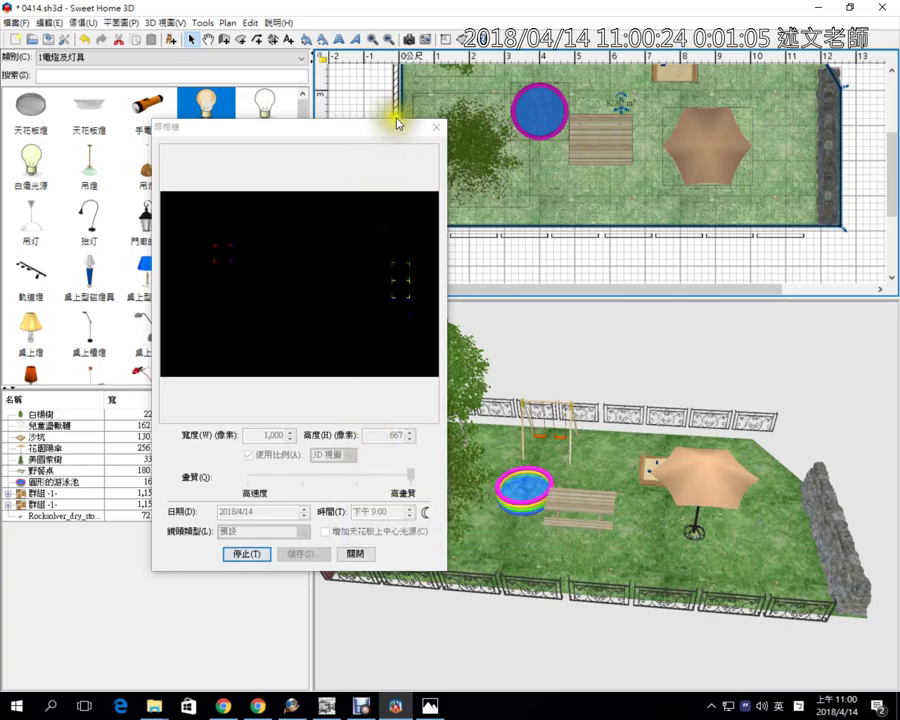
click(436, 137)
- Show the lighting category 1電燈及灯具 in the furniture catalog
click(180, 57)
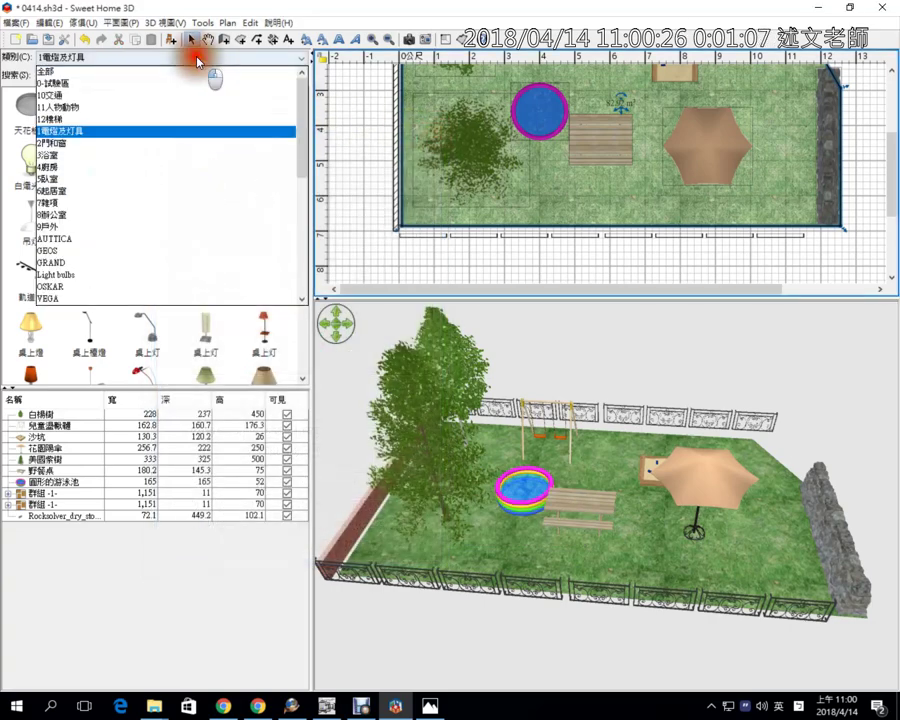
click(72, 132)
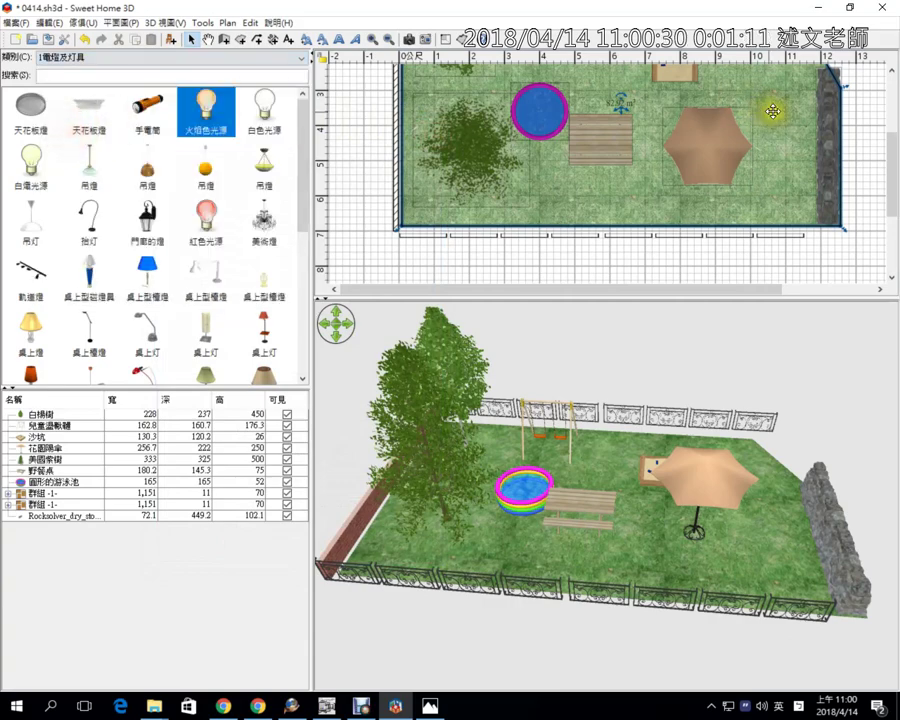
scroll(894, 148, up, 3)
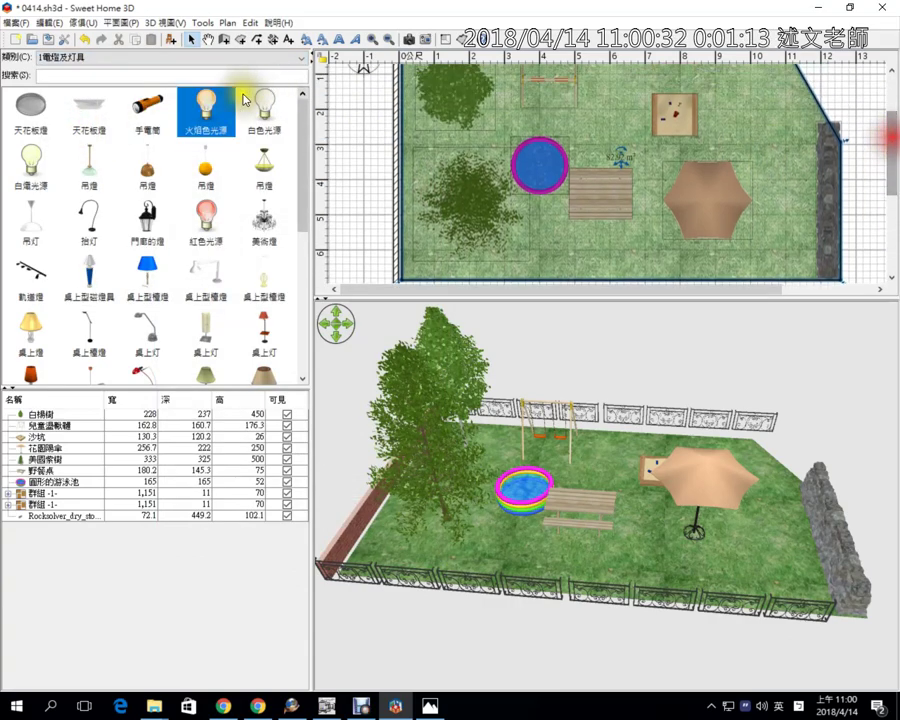
mouse_move(217, 130)
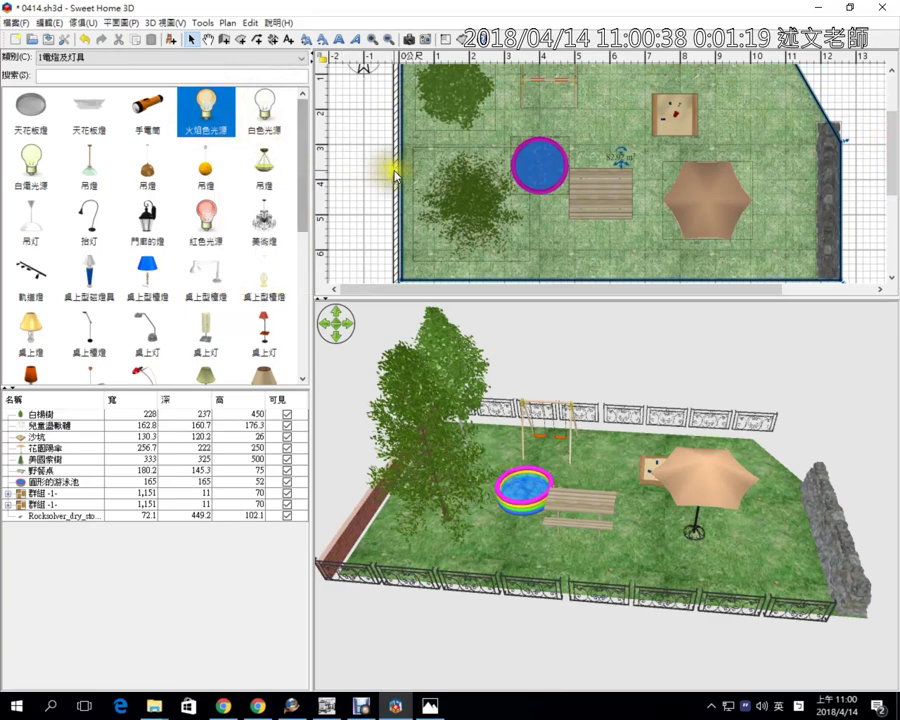
mouse_move(180, 92)
mouse_down()
mouse_move(177, 133)
mouse_move(232, 112)
mouse_move(236, 88)
mouse_up()
mouse_move(141, 297)
mouse_down()
mouse_move(140, 247)
mouse_move(172, 248)
mouse_move(185, 310)
mouse_move(122, 326)
mouse_up()
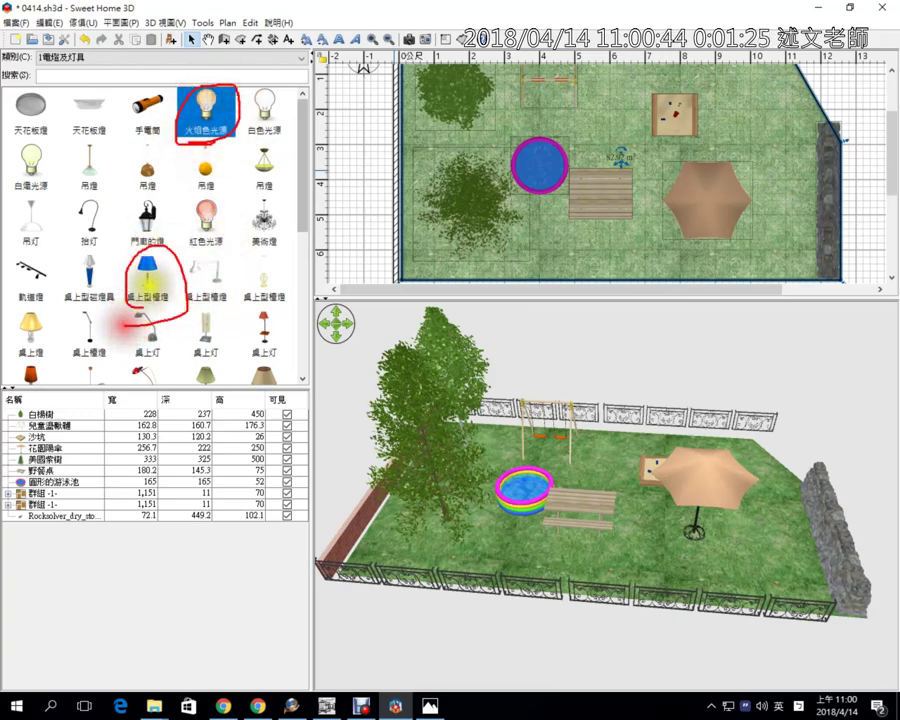
mouse_move(30, 143)
mouse_down()
mouse_move(16, 120)
mouse_move(33, 207)
mouse_up()
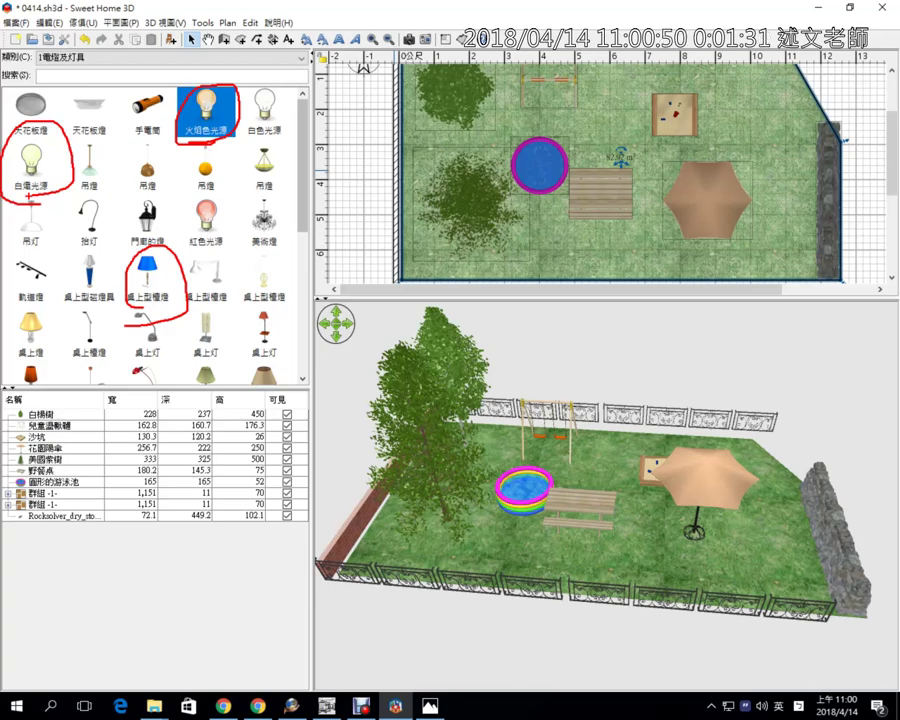
key(Escape)
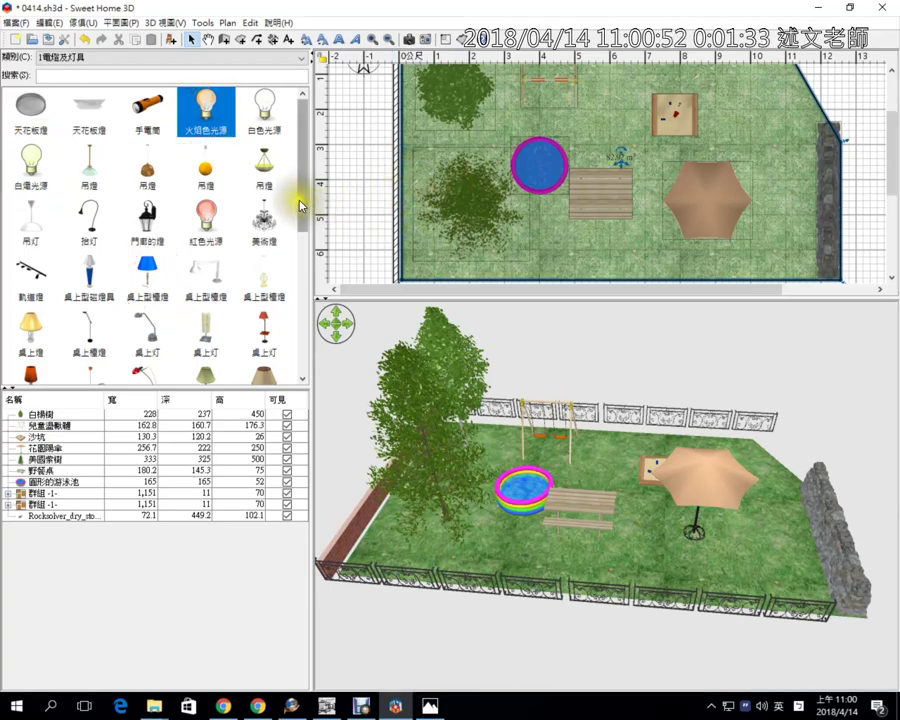
- Place a street lamp (路燈) near the stone wall's north end, at about X 1,085 cm and Y 212 cm
drag(300, 205, 285, 358)
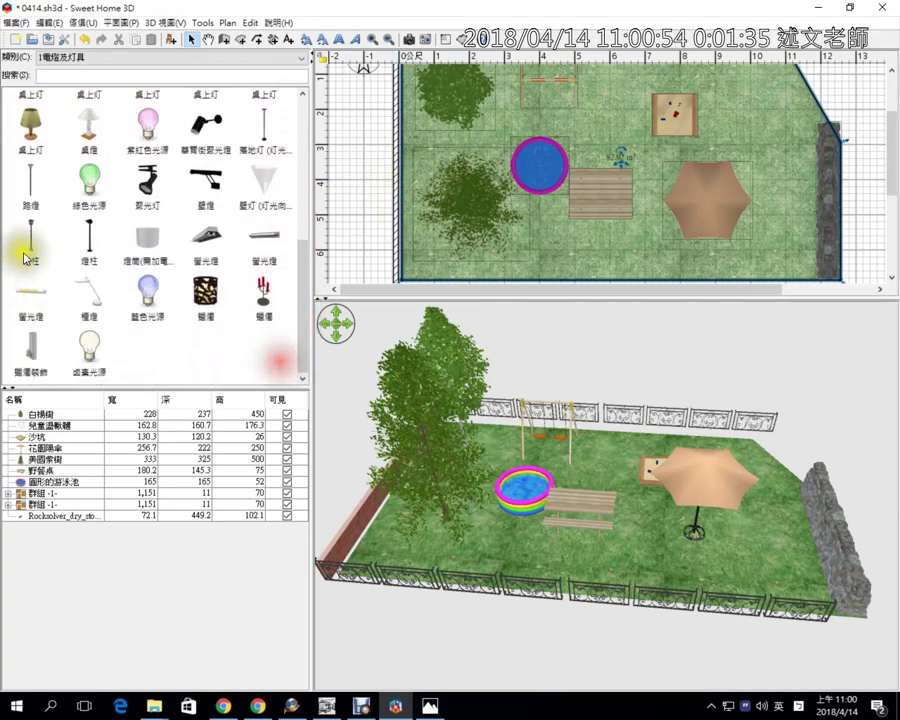
click(88, 237)
click(33, 195)
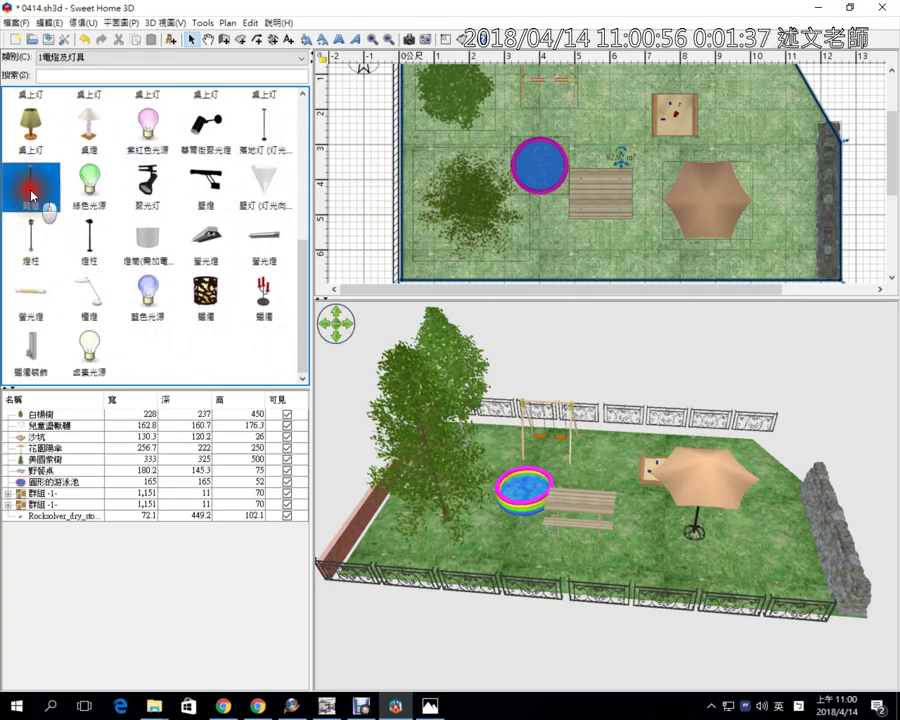
drag(33, 195, 778, 113)
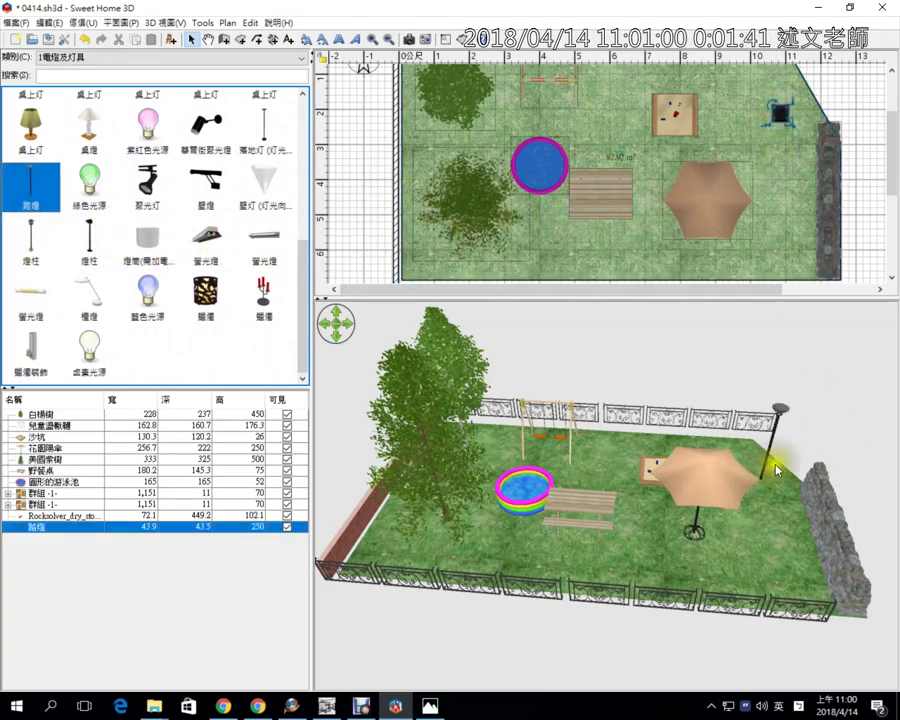
drag(777, 470, 780, 427)
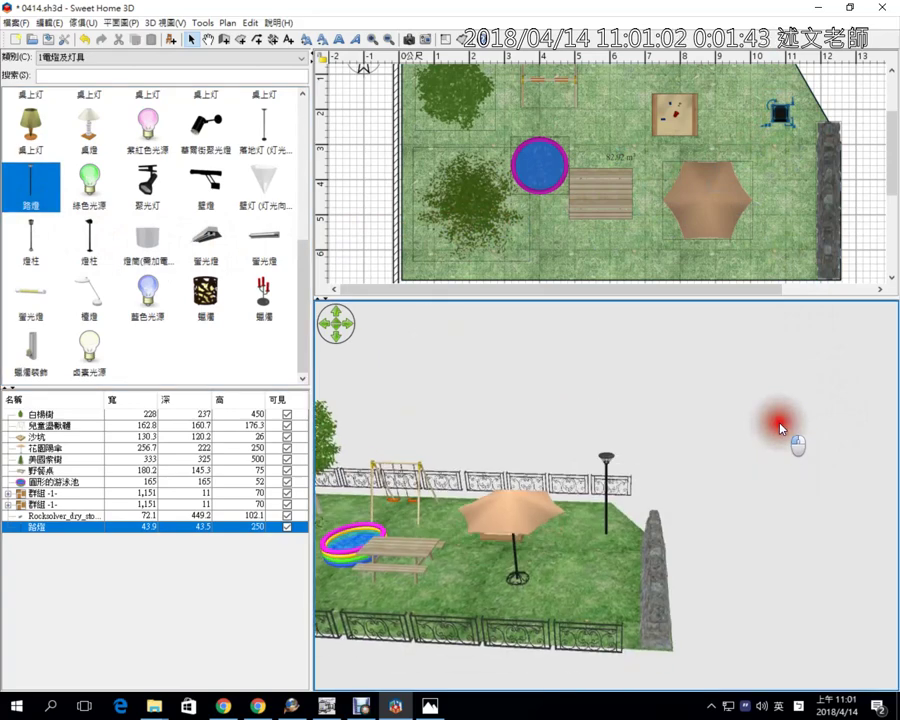
- Examine the new street lamp's properties, including its light brightness (光源亮度), and close them without changes
click(777, 113)
double_click(777, 113)
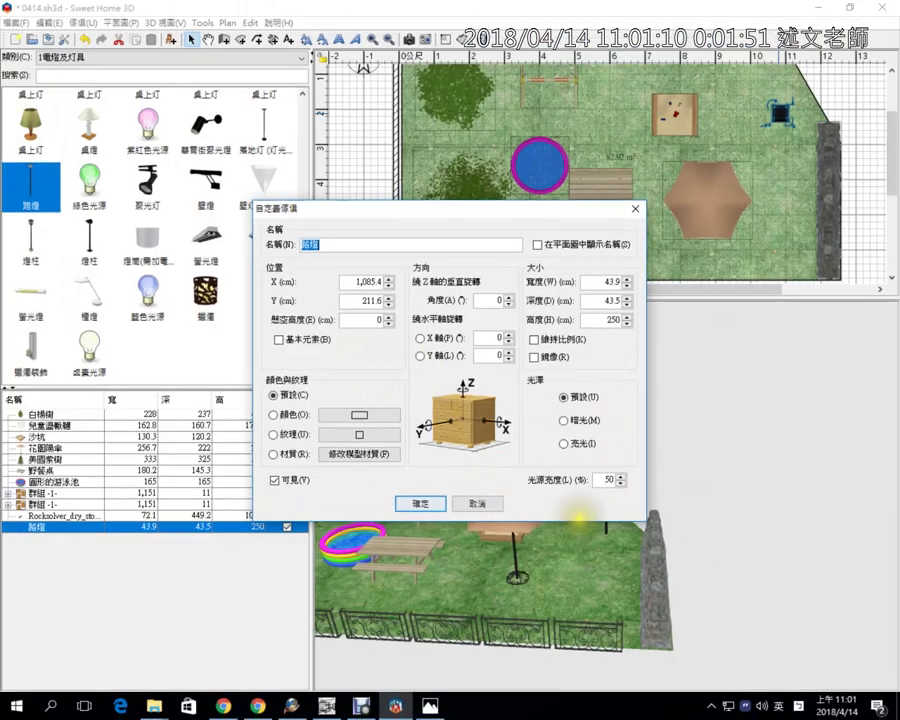
click(375, 488)
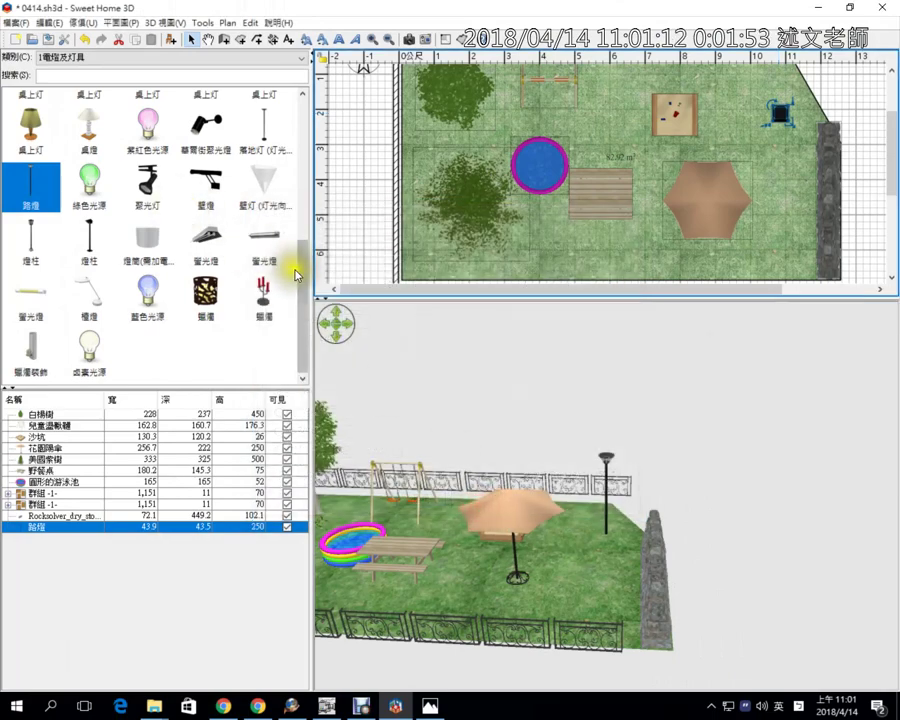
- Place an incandescent light source (白熾光源) on the lawn just south of the picnic table
click(89, 350)
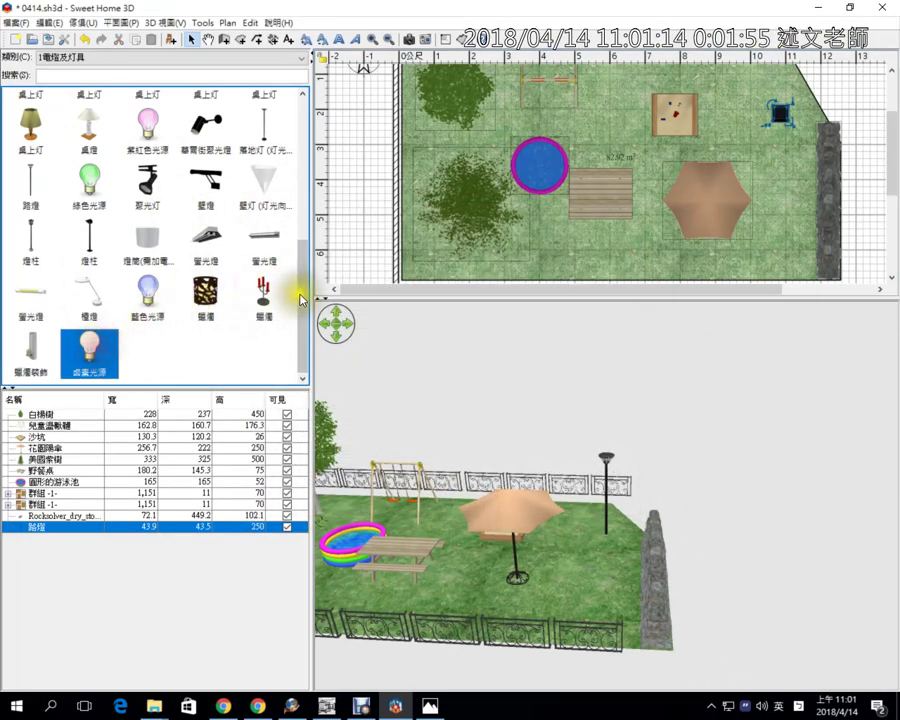
drag(298, 297, 292, 105)
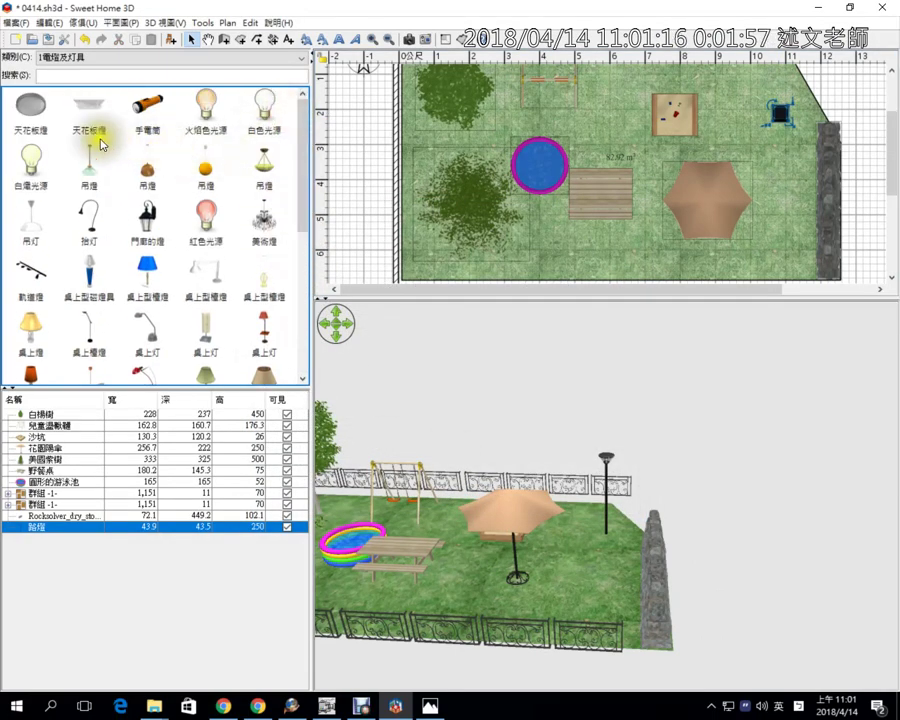
drag(32, 162, 572, 256)
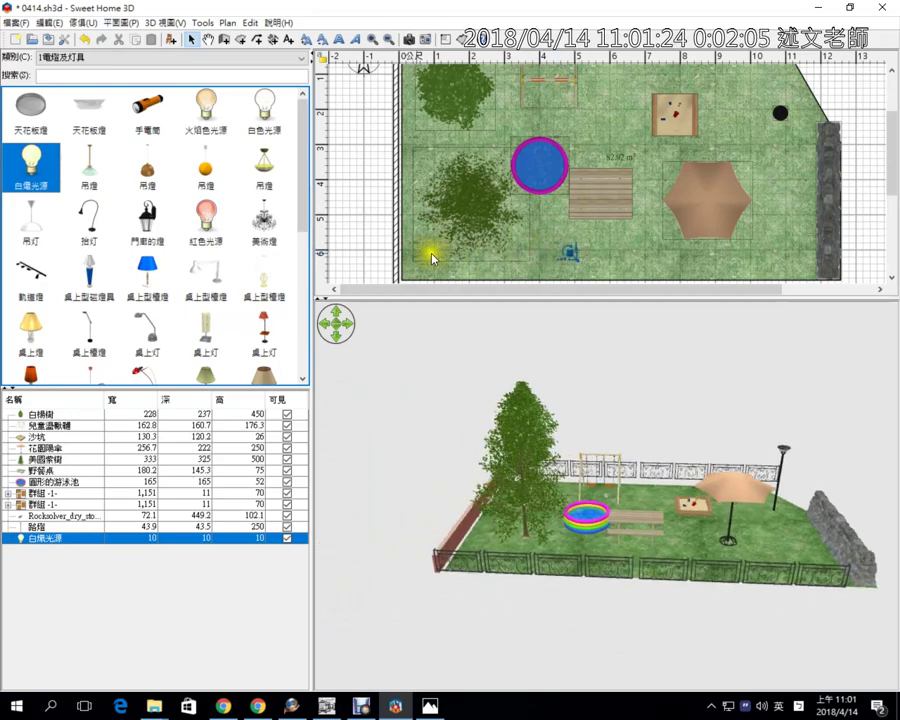
click(12, 158)
drag(12, 158, 30, 142)
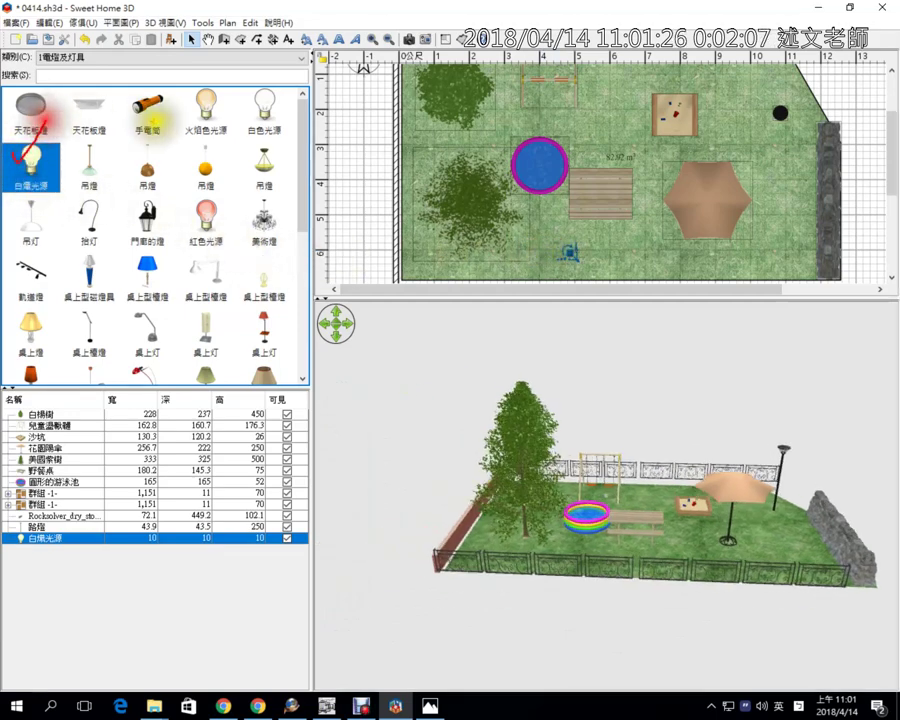
drag(210, 108, 250, 96)
mouse_move(607, 266)
mouse_down()
mouse_move(543, 243)
mouse_move(590, 258)
mouse_up()
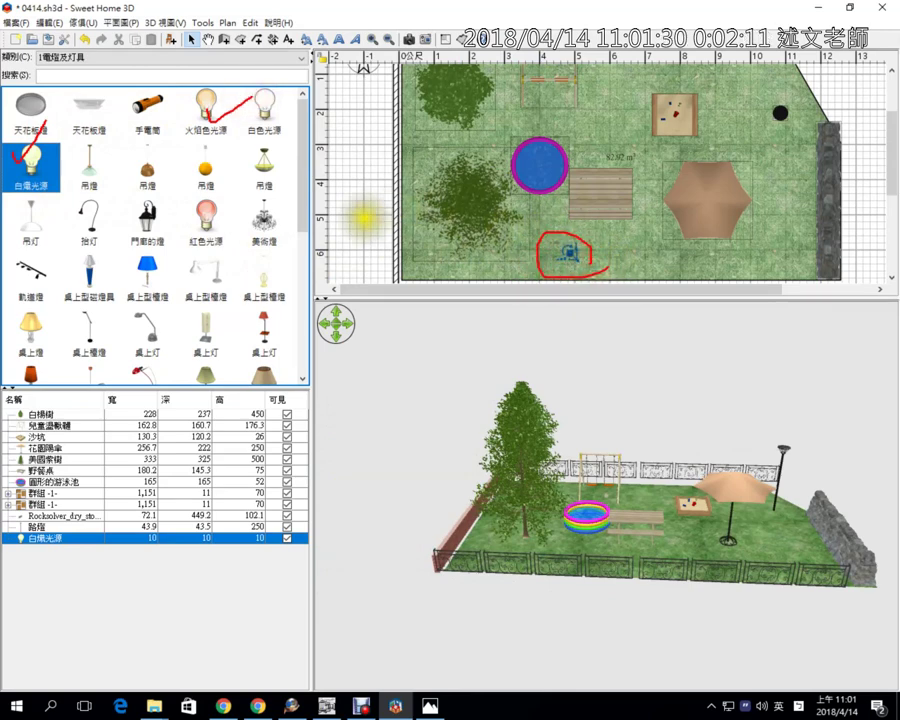
mouse_move(228, 195)
mouse_down()
mouse_move(176, 206)
mouse_move(228, 252)
mouse_up()
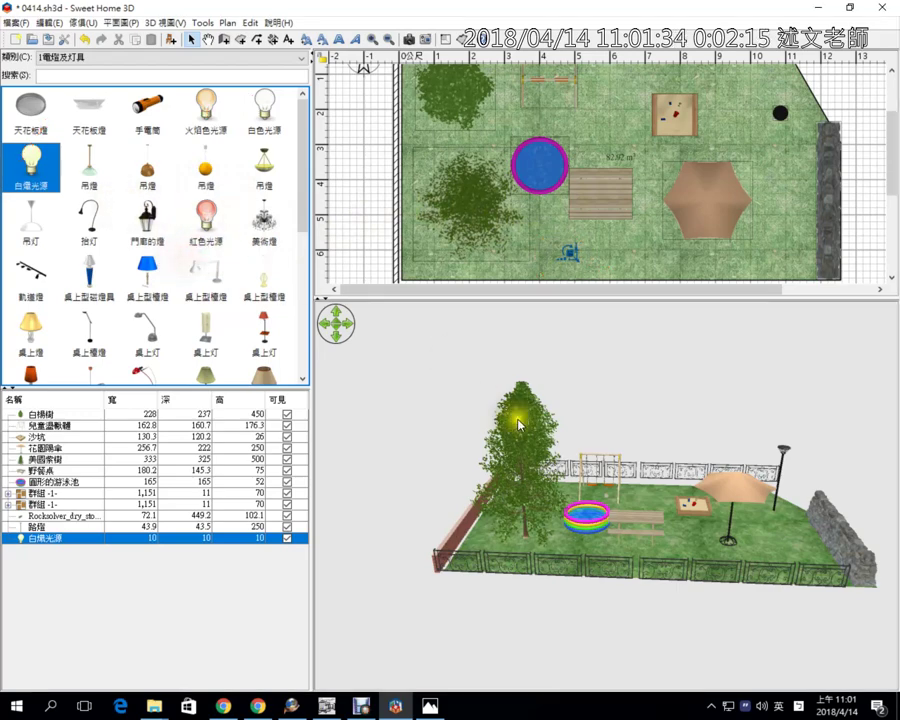
- Open photo creation and frame the 3D view closely on the garden parasol, with the street lamp and stone wall in view
click(666, 545)
scroll(628, 532, up, 4)
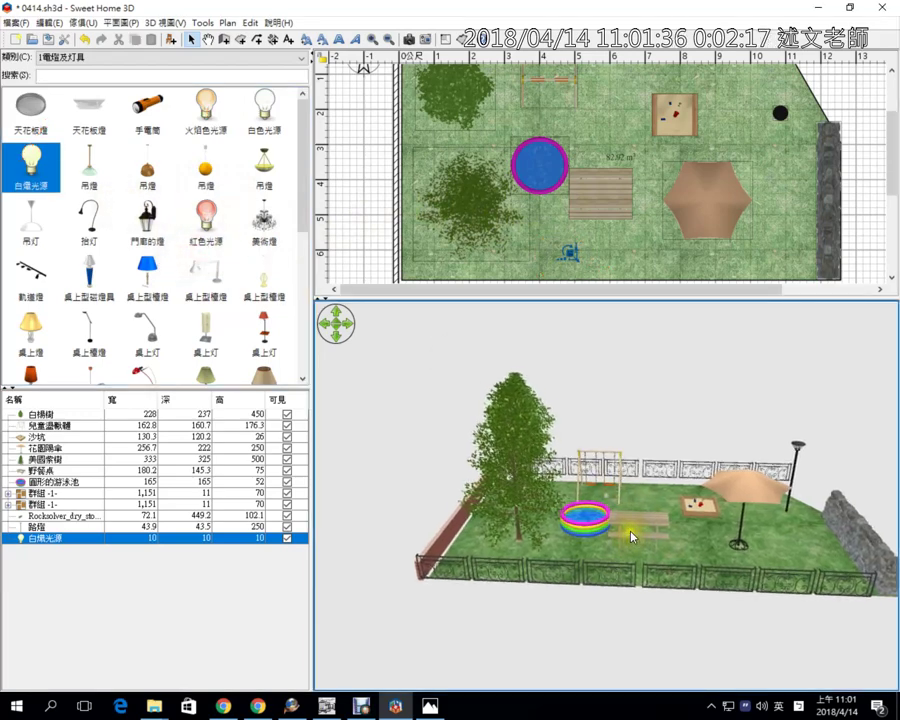
click(410, 39)
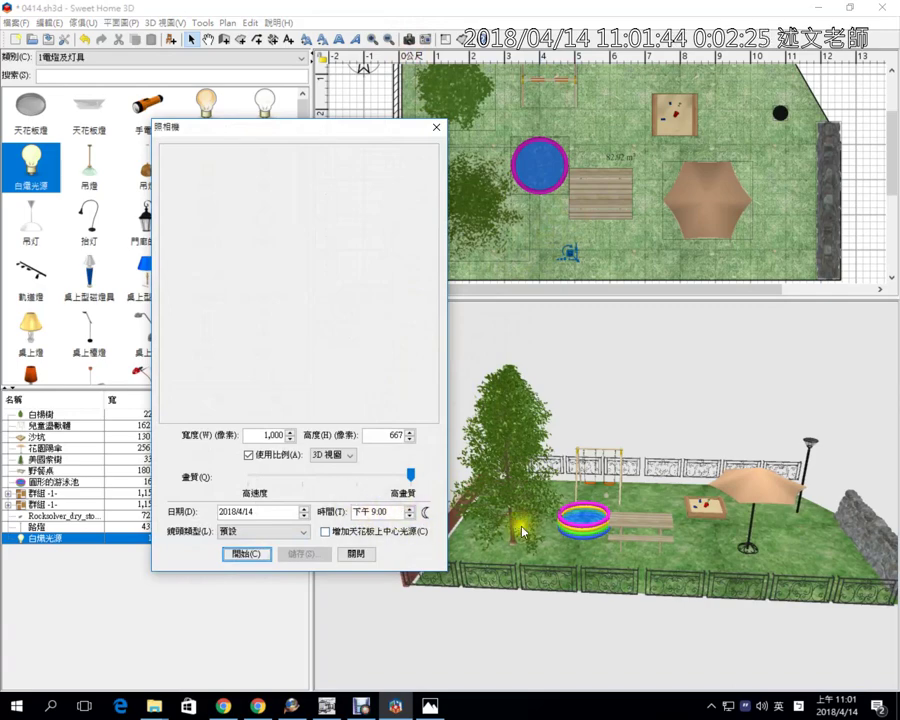
scroll(640, 540, up, 5)
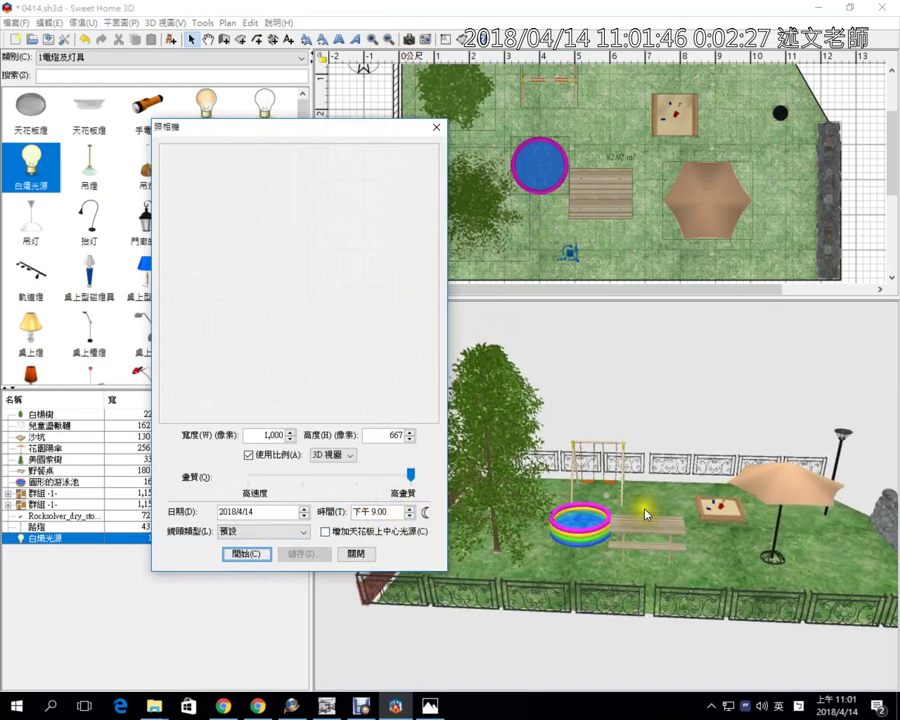
click(737, 195)
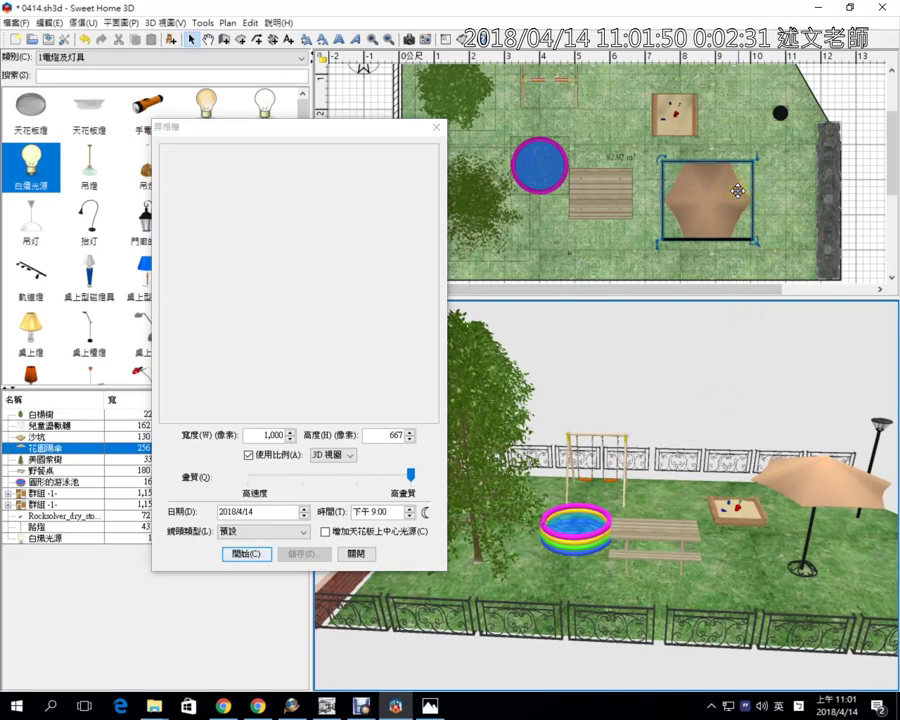
drag(737, 191, 739, 194)
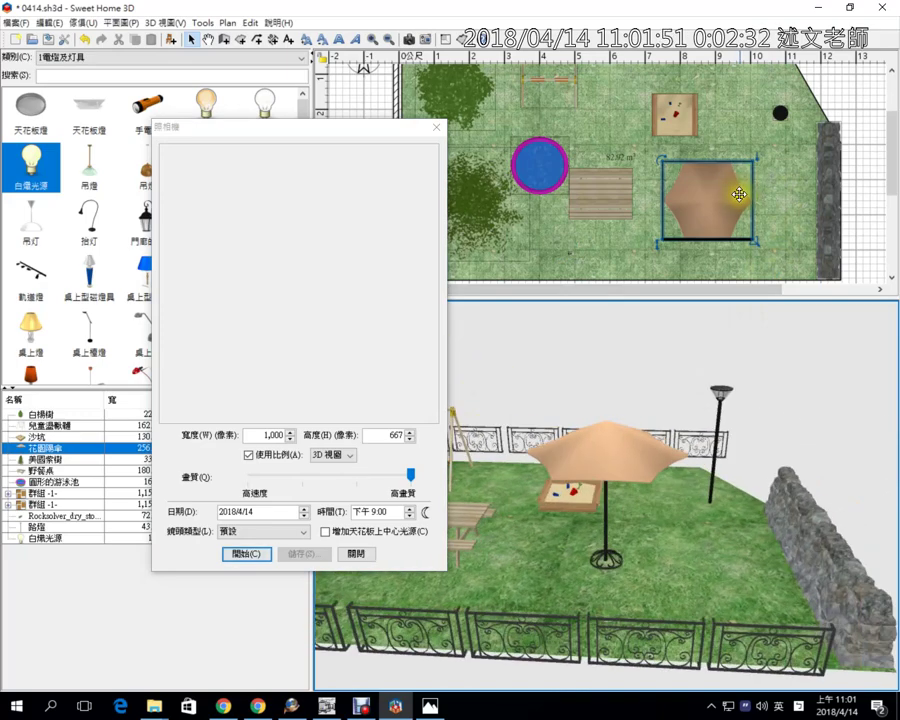
- Render the framed garden view as a highest-quality night photo for 9:00 PM (下午 9:00) at 1,000 × 667 pixels
click(246, 554)
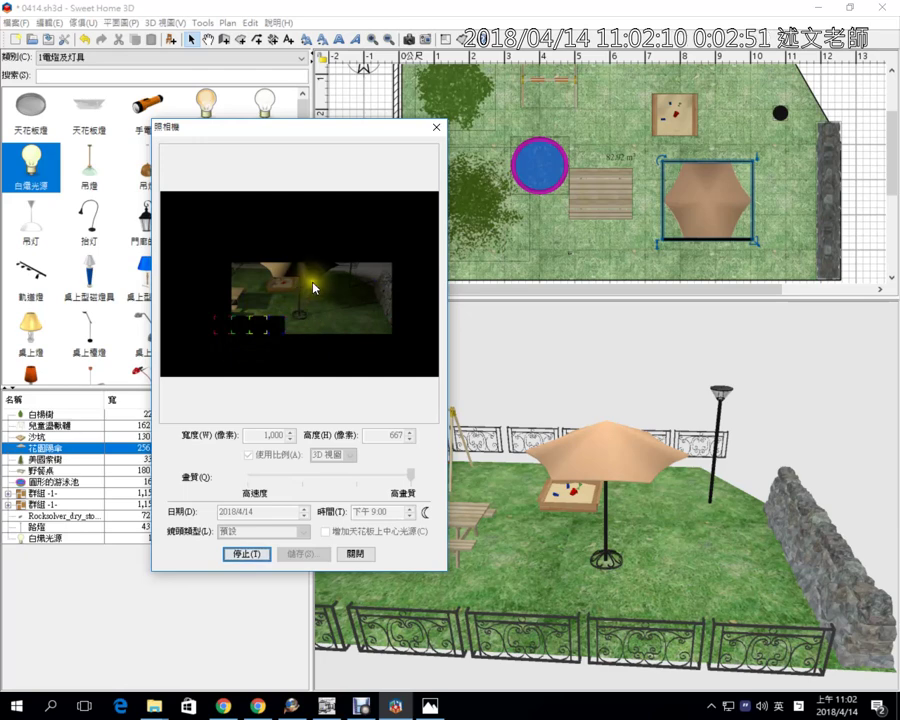
click(438, 132)
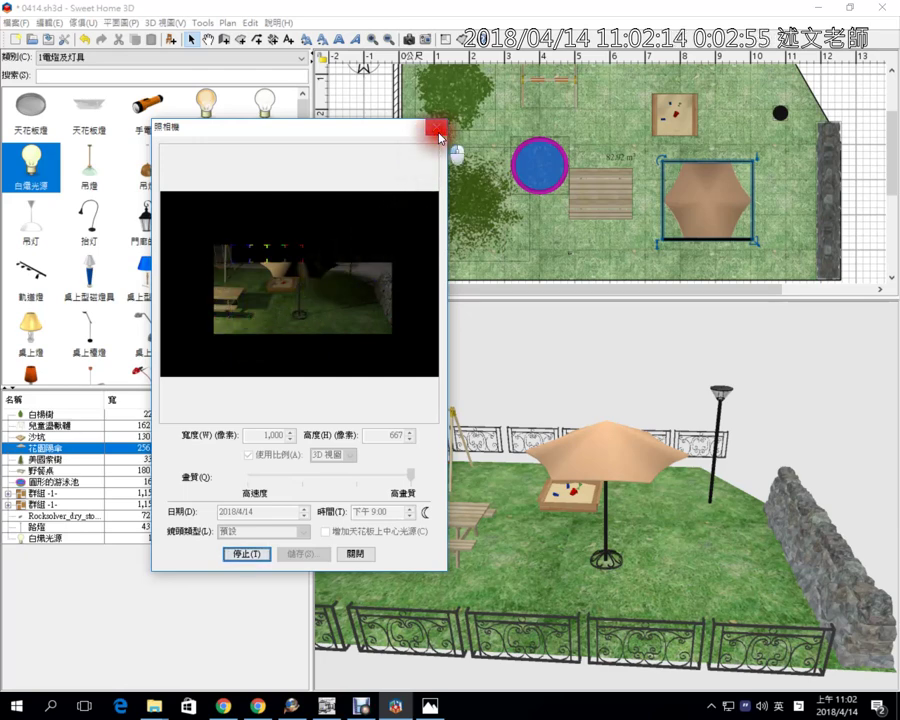
drag(440, 135, 348, 174)
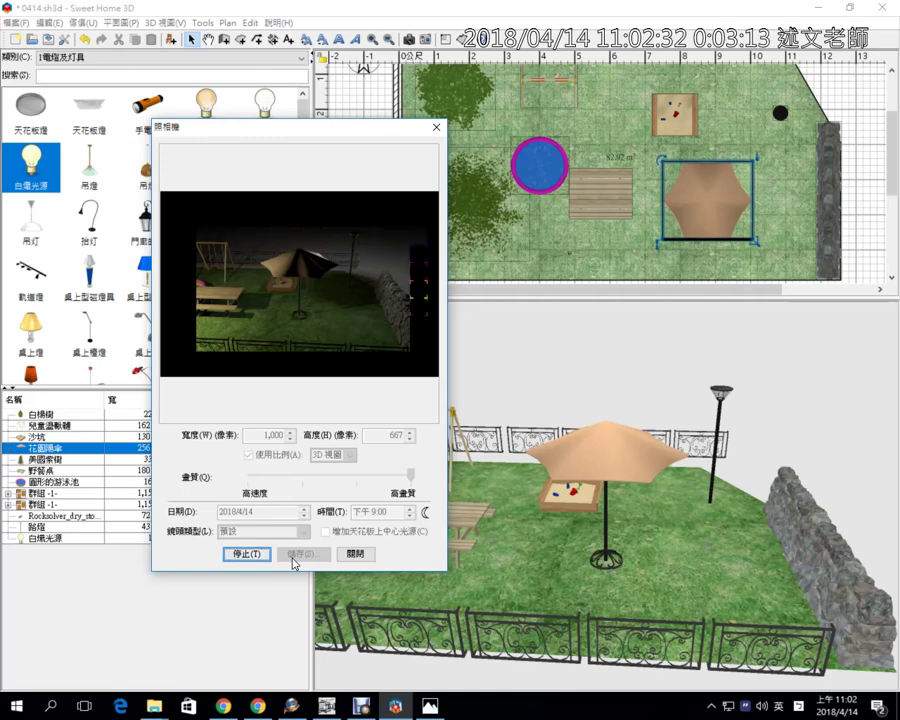
click(295, 564)
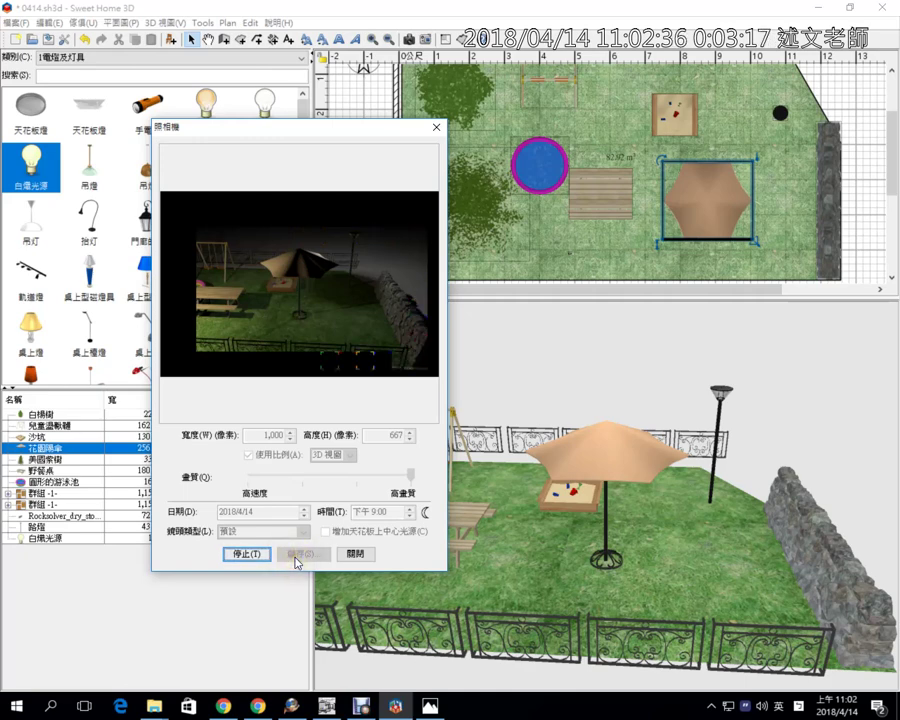
click(295, 563)
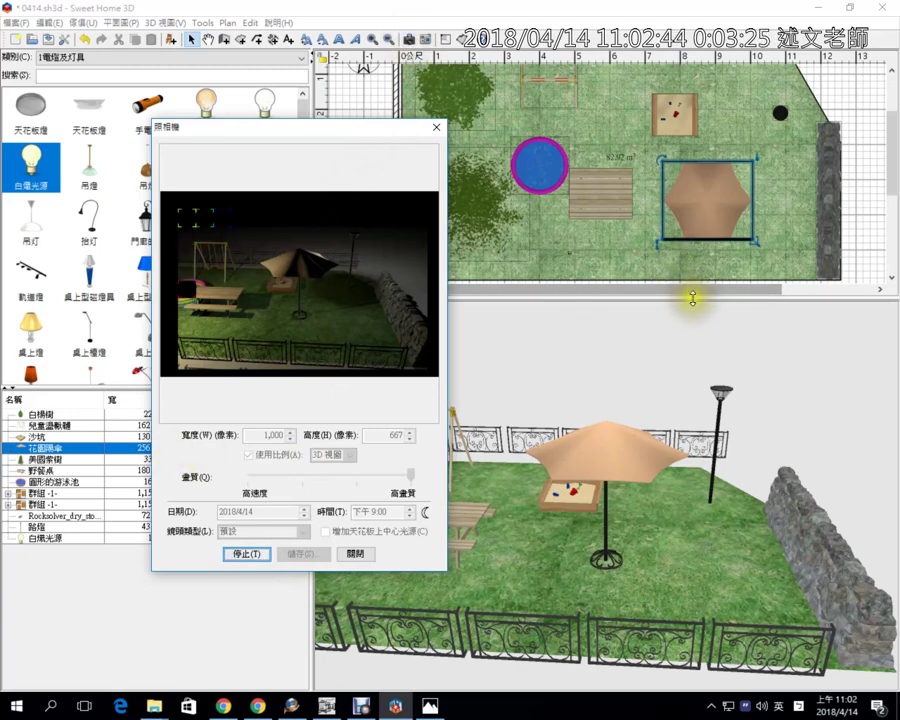
- Make the 3D view area taller and start saving the rendered night photo as a PNG image
drag(692, 297, 696, 208)
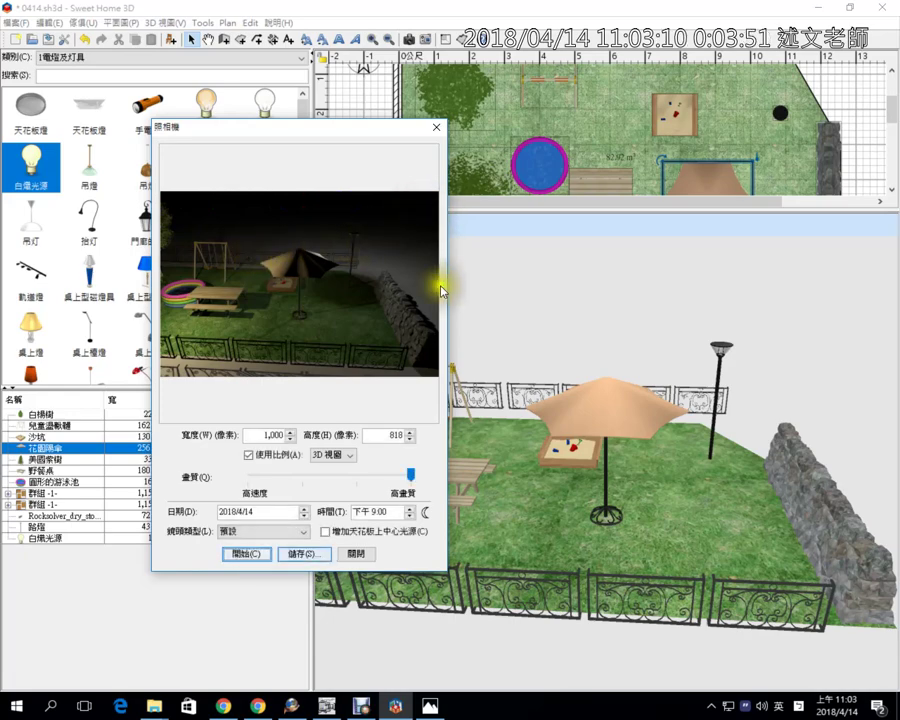
click(304, 553)
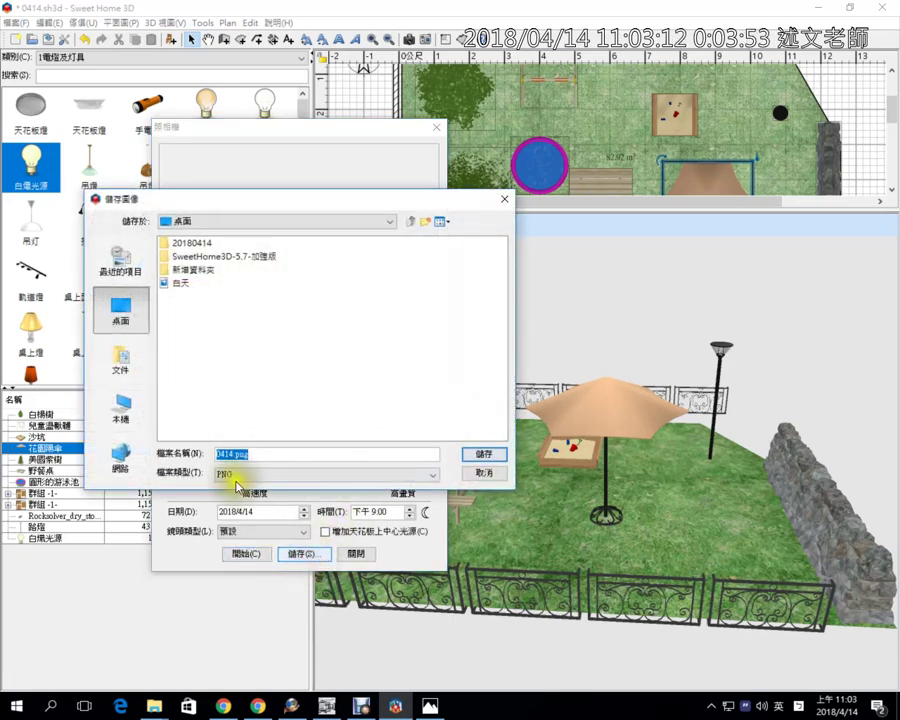